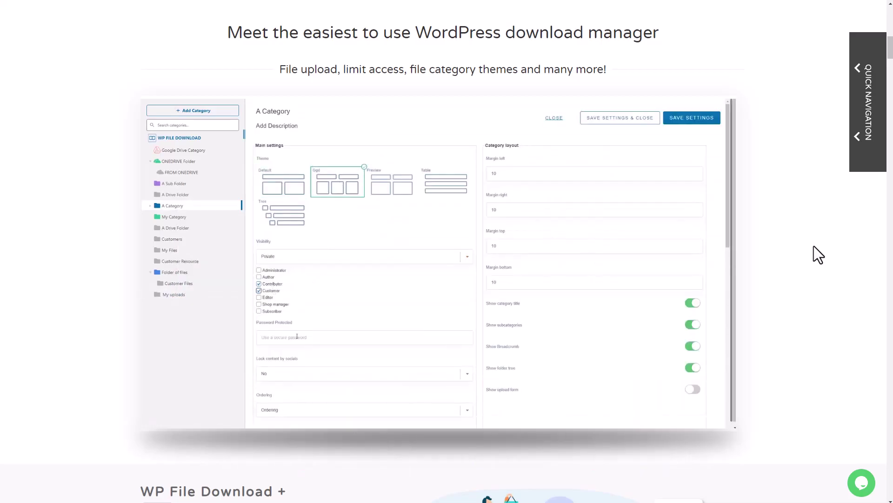
Scroll the WP File Download feature page past themes, access and search to the icon builder.
scroll(814, 246, down, 3)
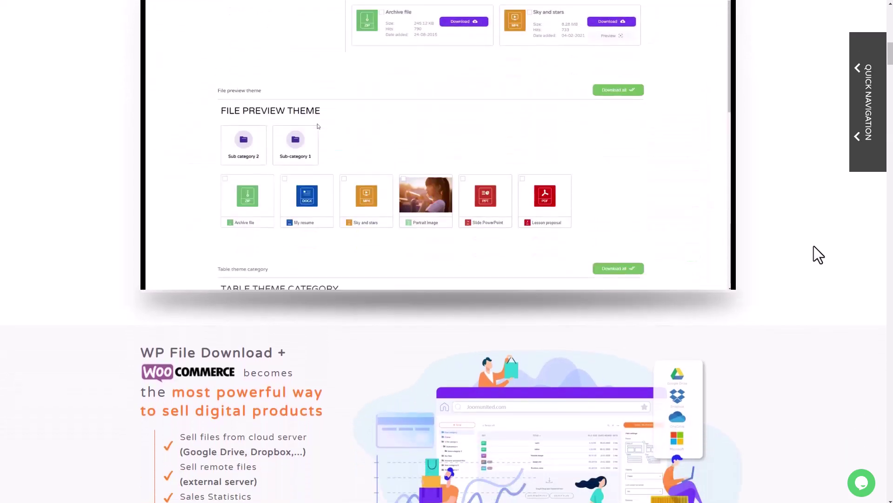
scroll(818, 254, down, 6)
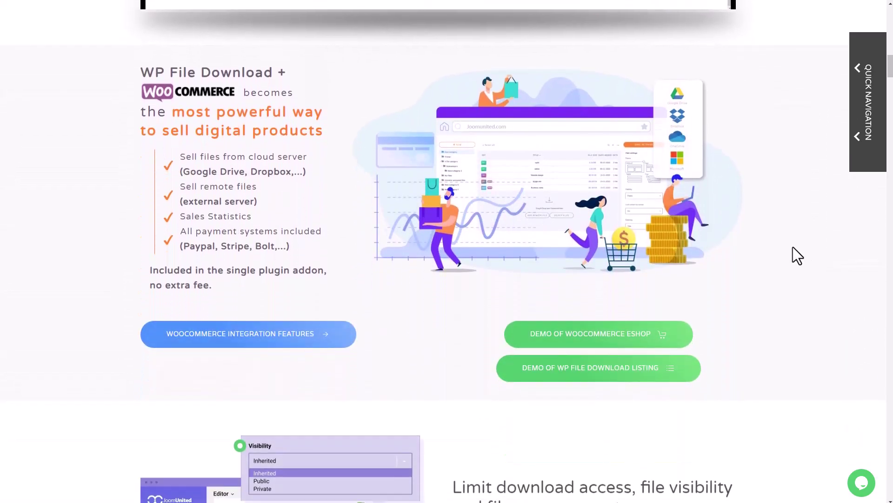
scroll(805, 256, down, 4)
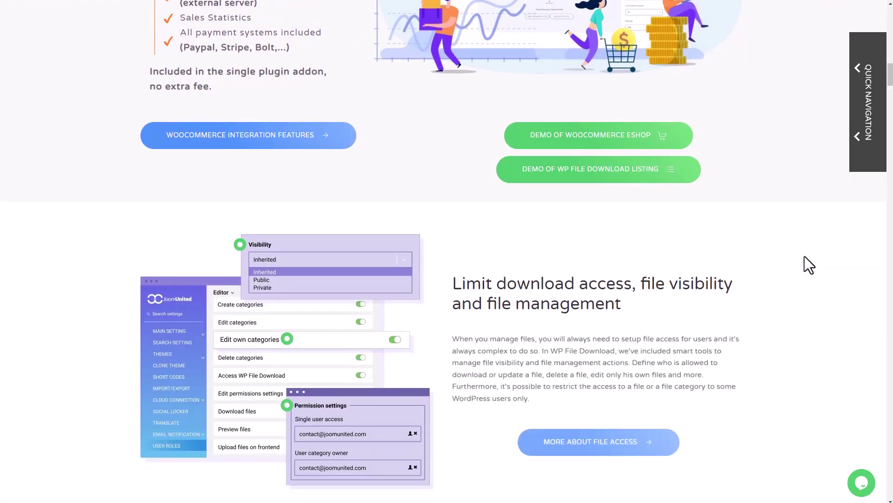
scroll(808, 263, down, 5)
scroll(792, 271, down, 1)
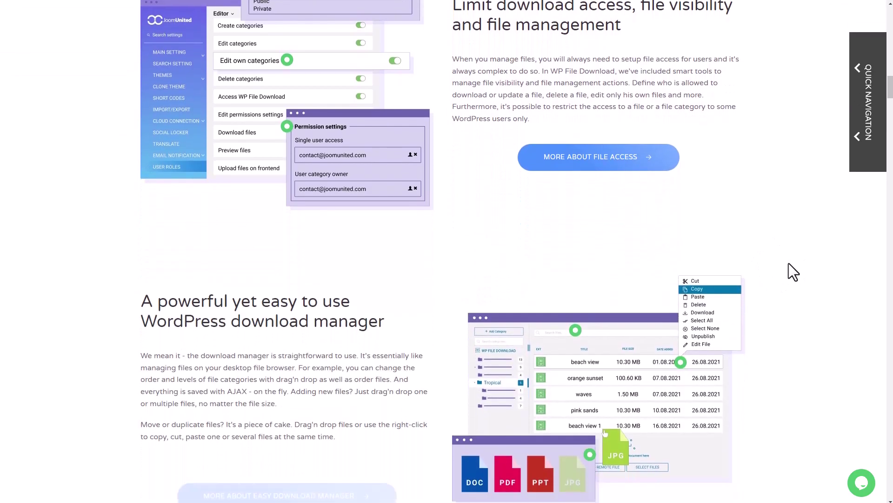
scroll(788, 264, down, 5)
scroll(795, 278, down, 5)
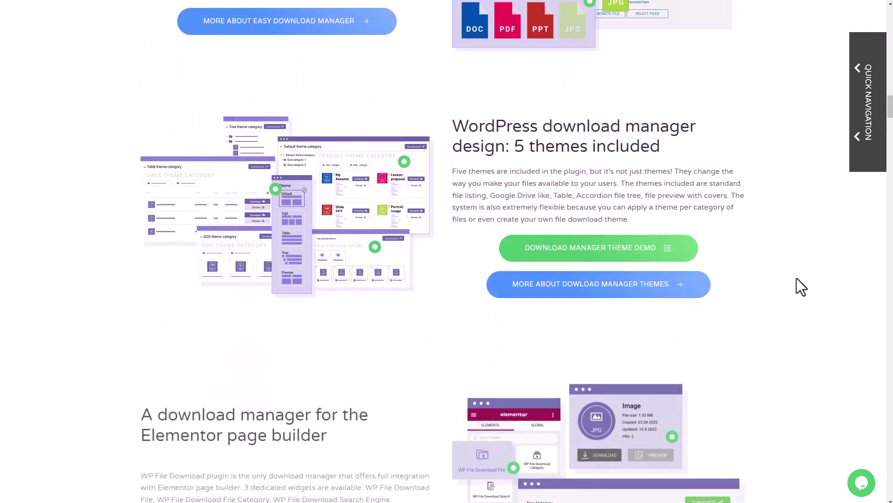
scroll(797, 278, down, 2)
scroll(798, 276, down, 3)
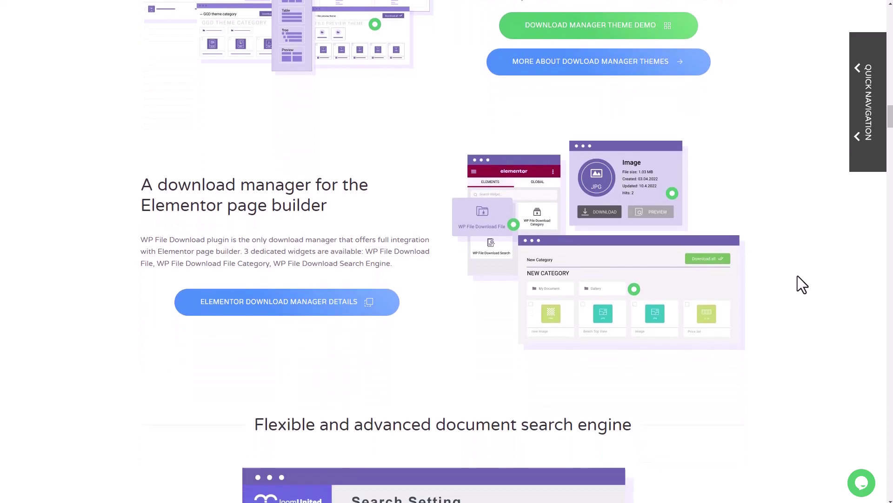
scroll(797, 275, down, 6)
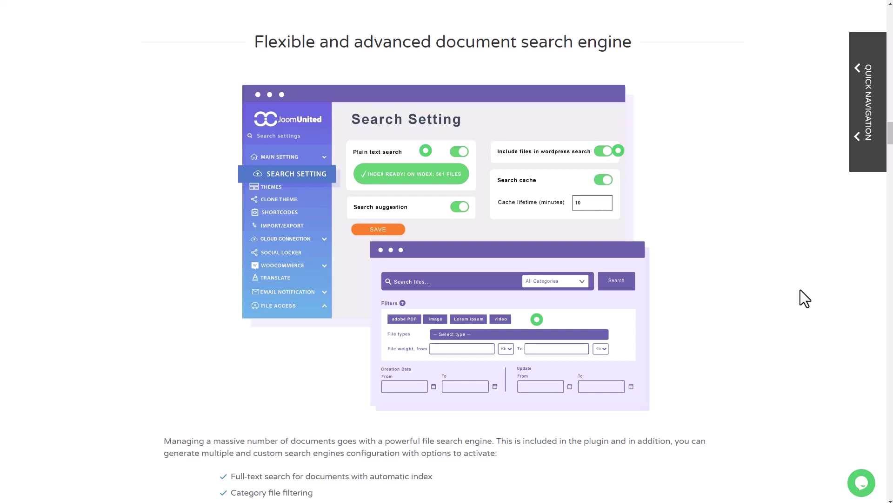
scroll(800, 289, down, 10)
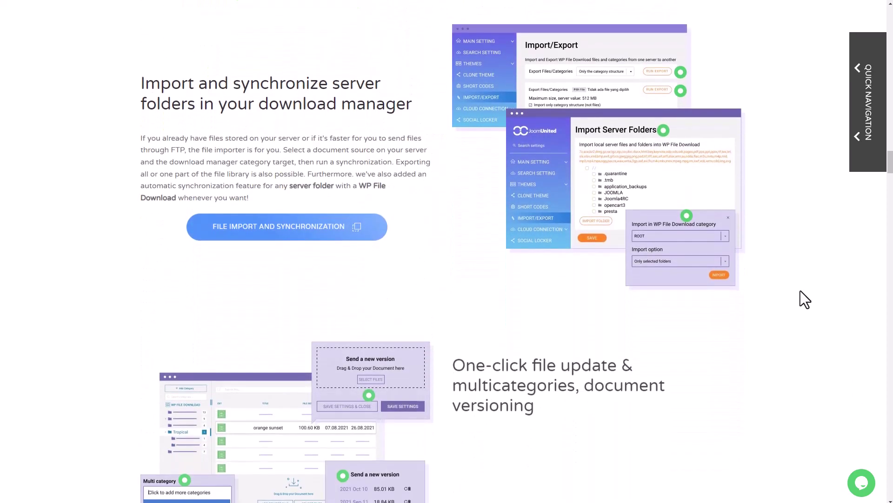
scroll(800, 290, down, 6)
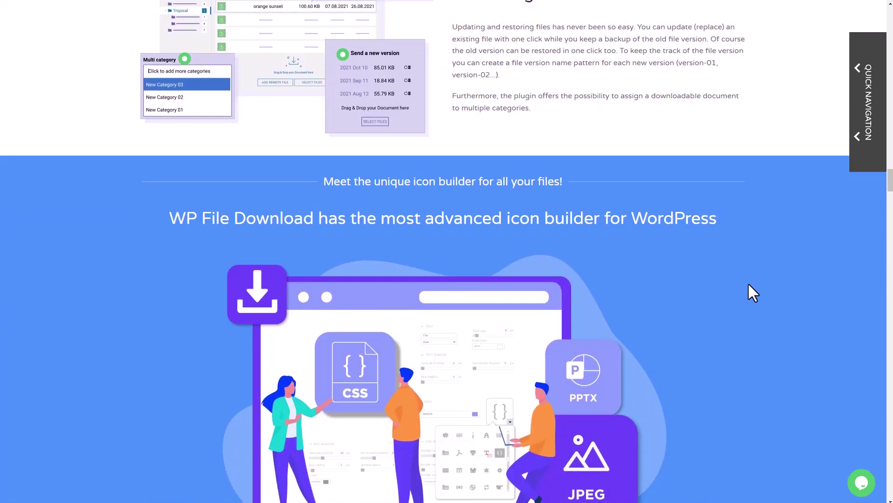
scroll(748, 285, down, 2)
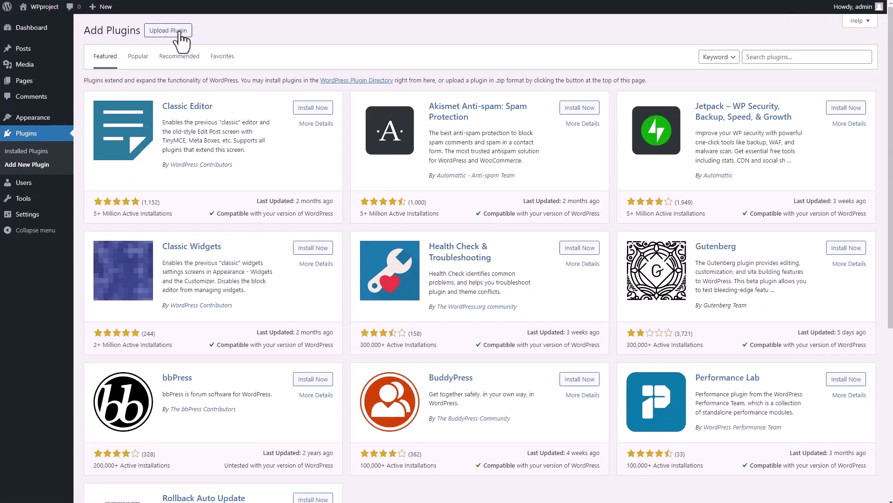
Toggle the Upload Plugin panel open and closed, then search plugins for 'elementor'.
click(163, 36)
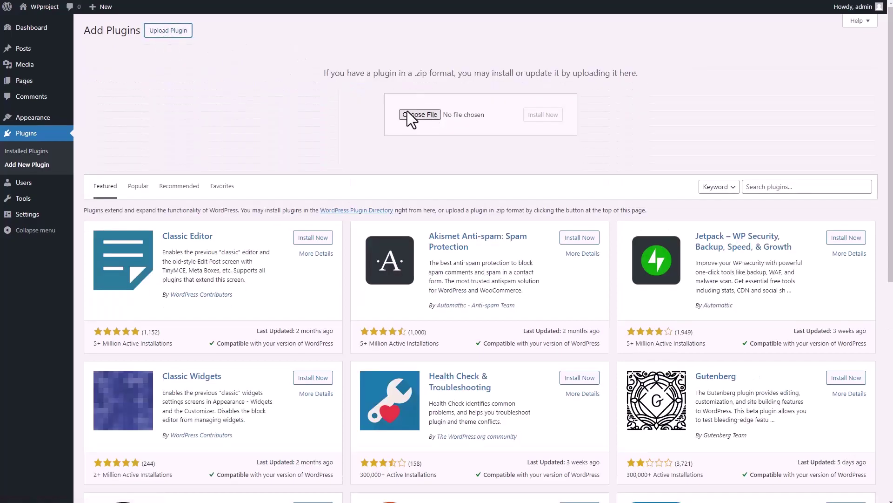
click(185, 33)
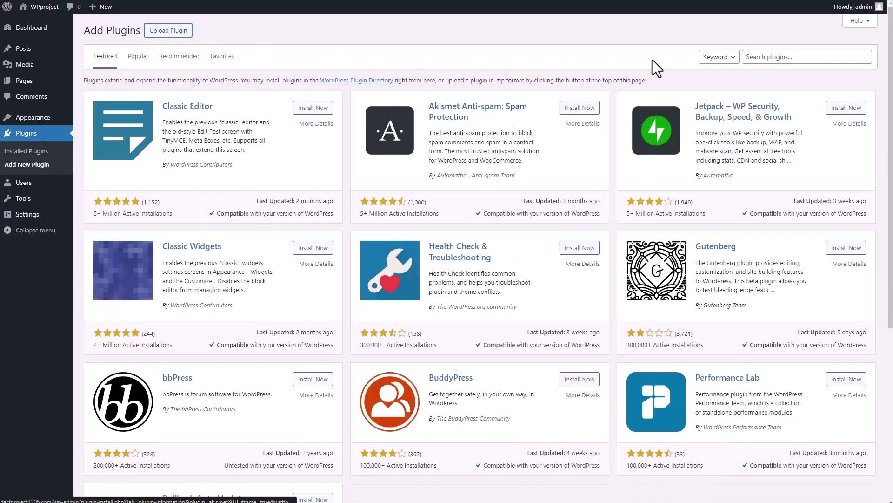
click(785, 56)
text(elem)
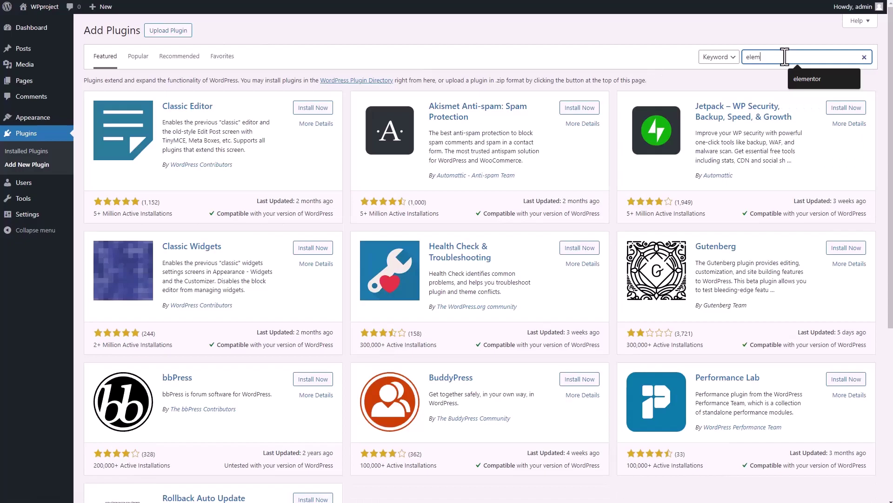
text(entor)
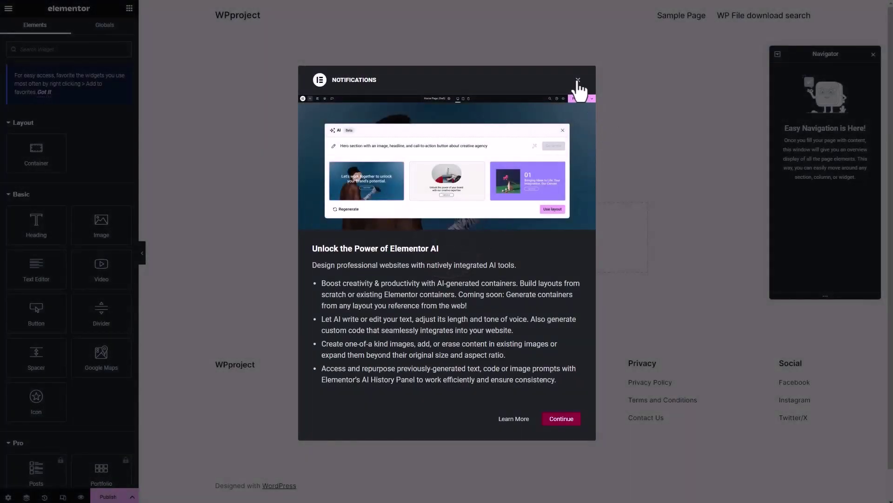
Dismiss the Elementor AI notice, install the Astra theme, and upload WP File Download.zip.
click(578, 80)
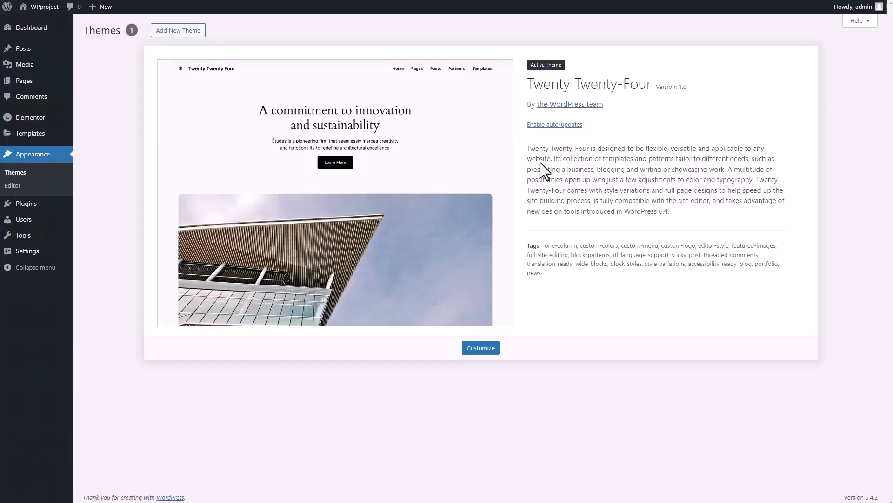
click(181, 31)
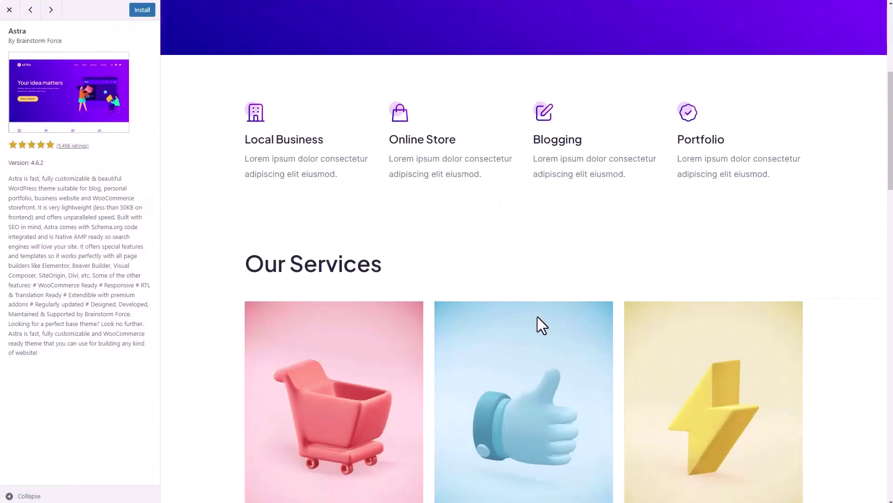
scroll(536, 307, up, 6)
click(141, 9)
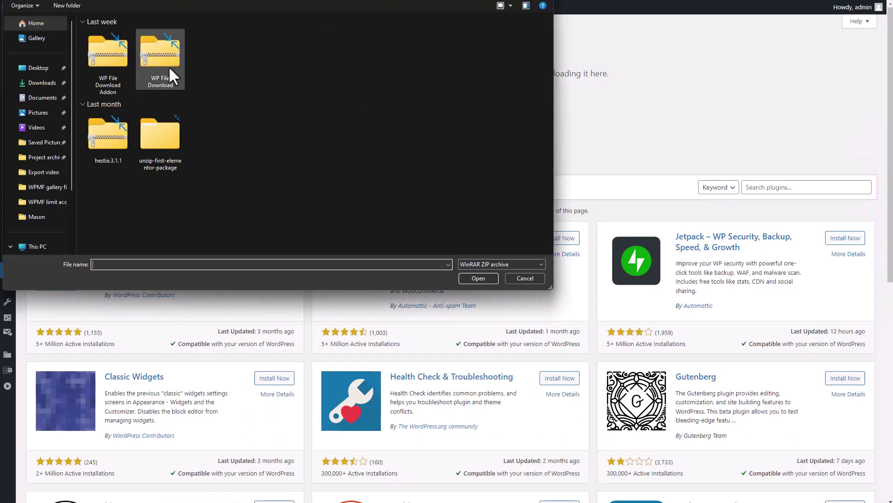
key(Return)
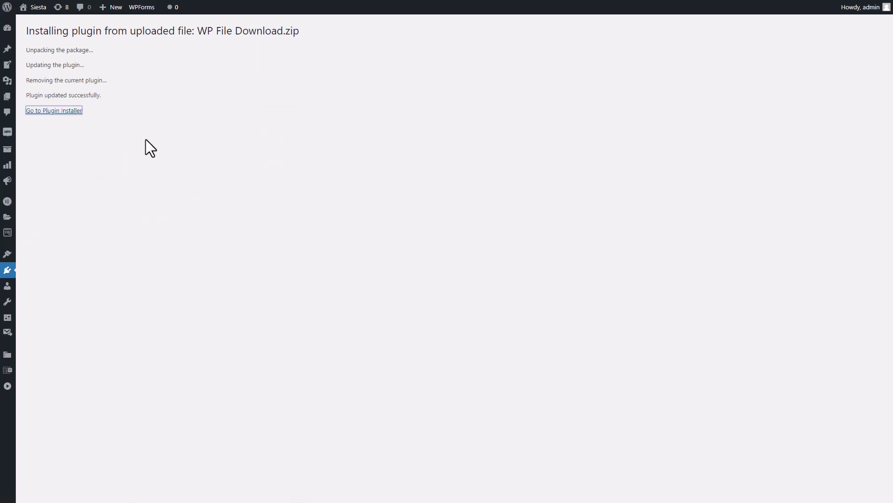
Return to the plugin installer and choose the addon zip package for upload.
click(112, 33)
click(390, 115)
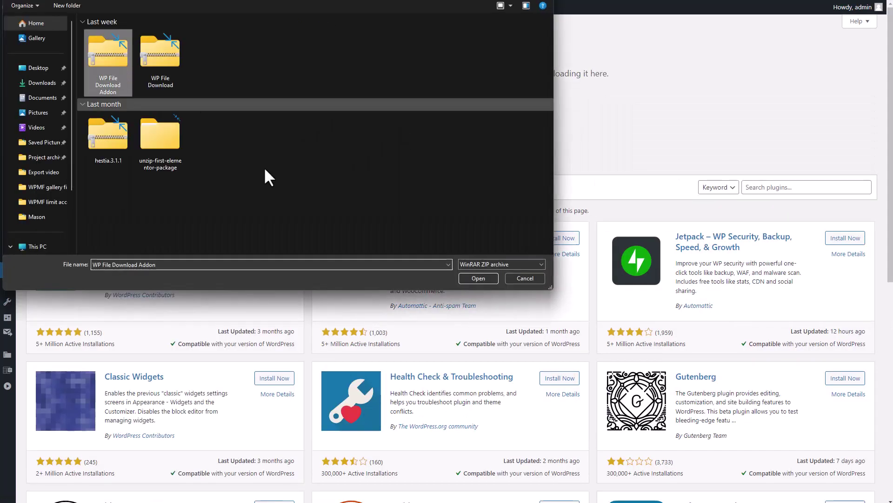
click(478, 277)
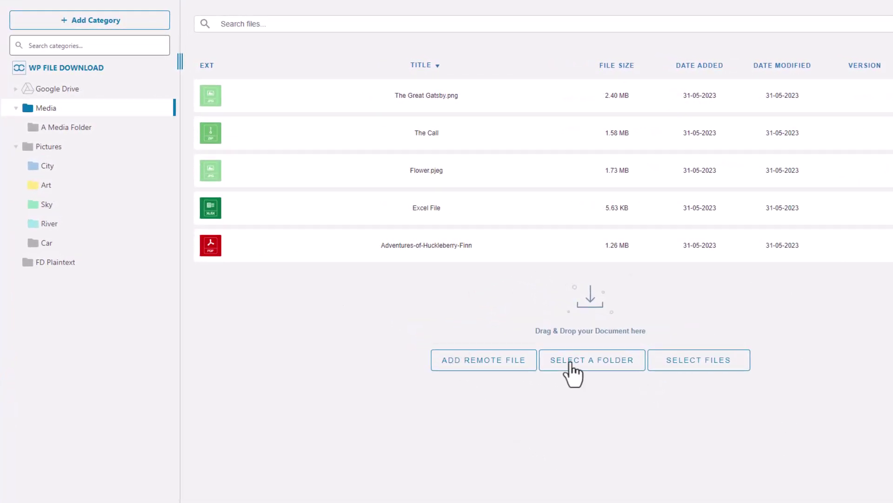
Move The Call file into another category and create a category named New Category.
drag(211, 135, 107, 104)
click(97, 24)
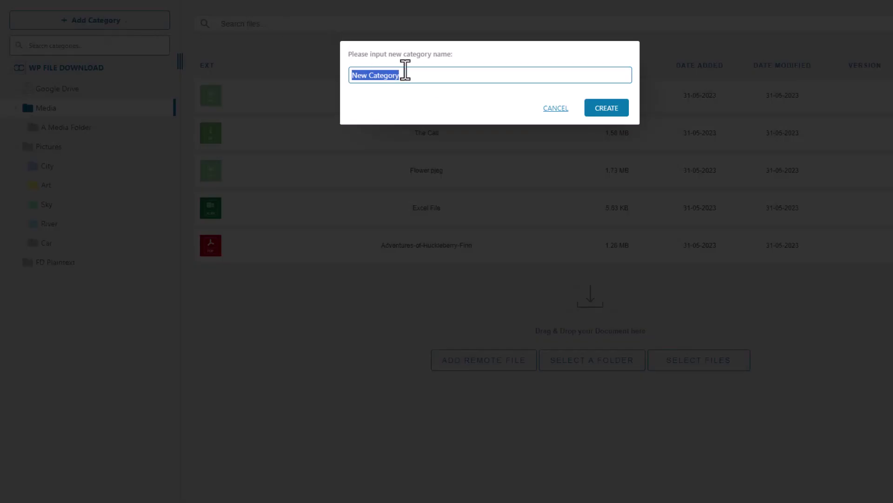
click(596, 110)
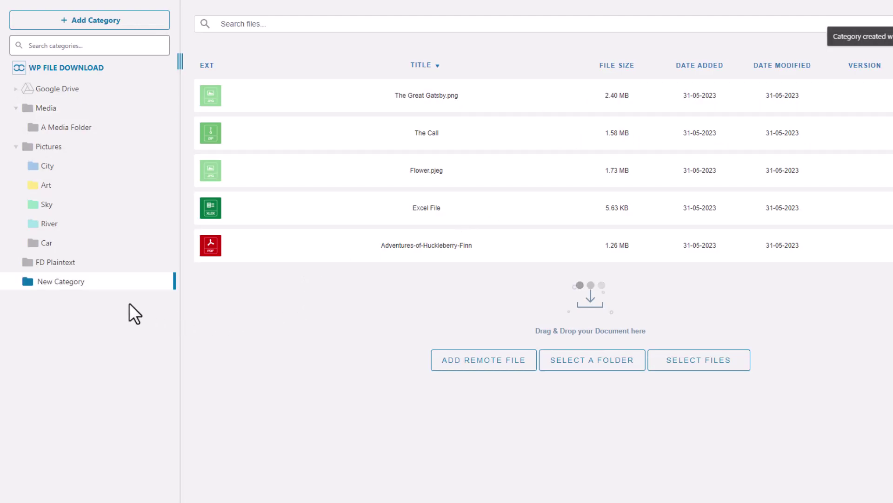
Drag New Category onto FD Plaintext so it becomes a subcategory.
right_click(60, 264)
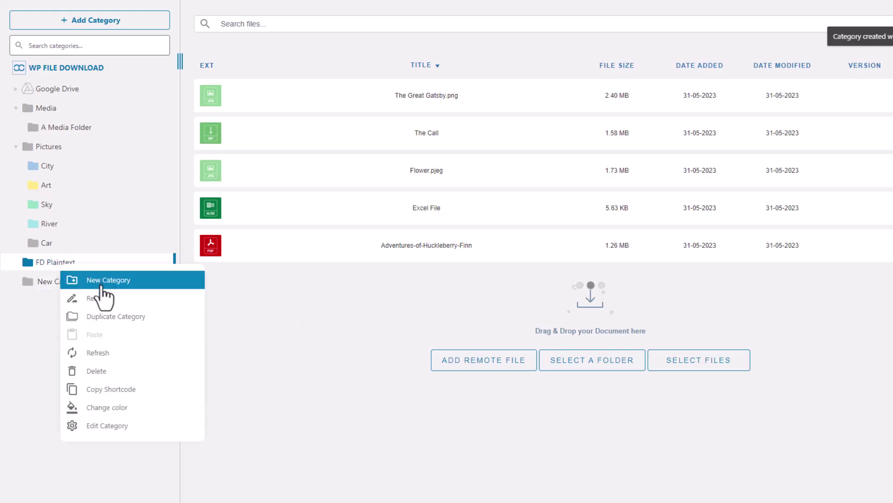
click(41, 305)
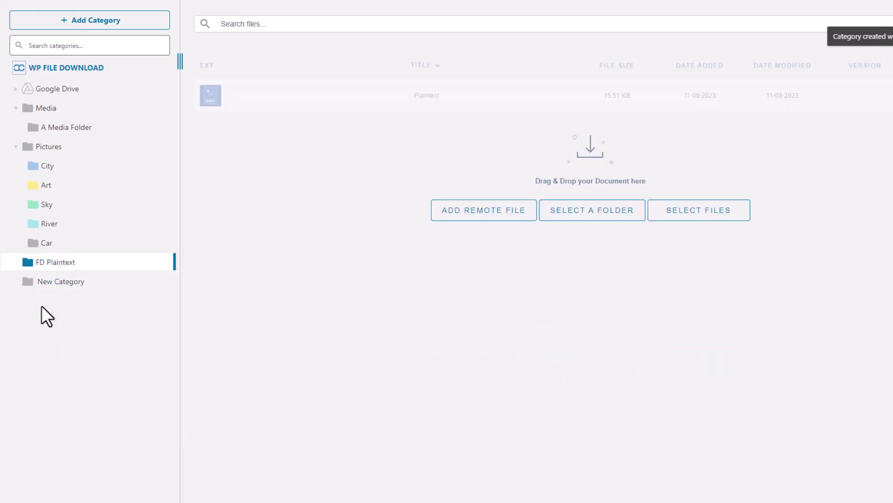
click(67, 287)
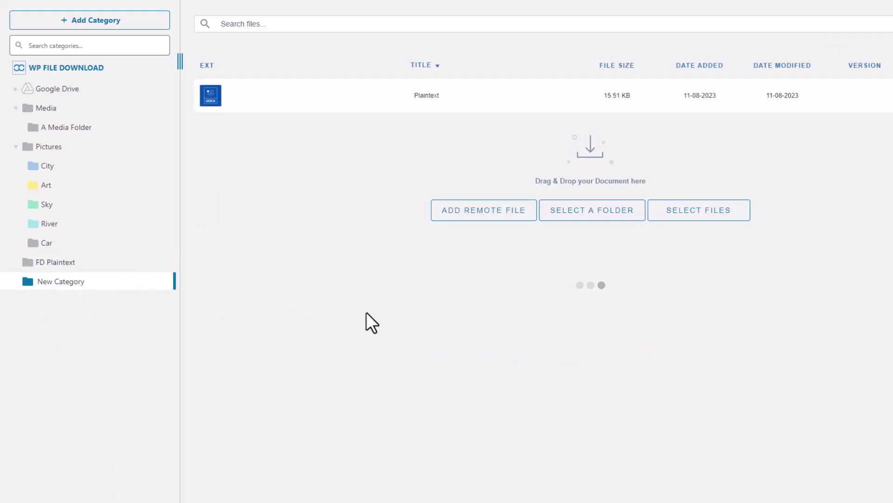
drag(74, 284, 83, 303)
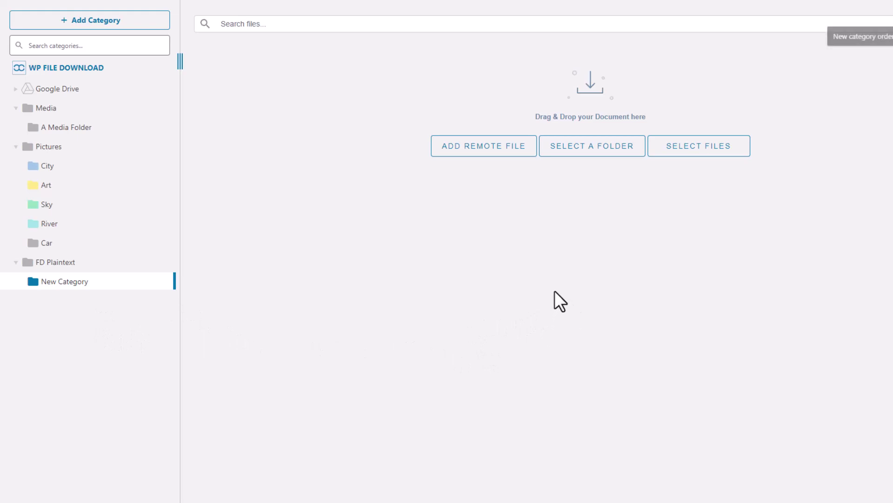
Upload all nine files from Saved Pictures > A Media Folder, then drag The-Call-of-the-Wild to the top.
click(712, 153)
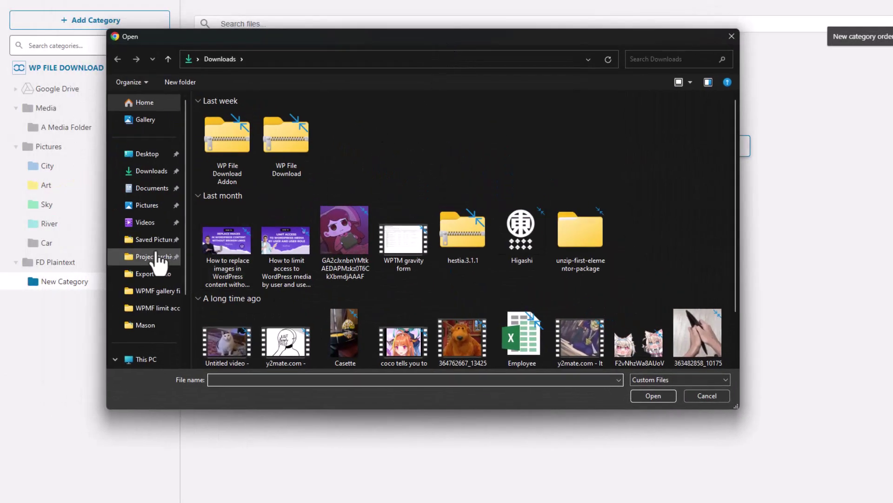
click(150, 240)
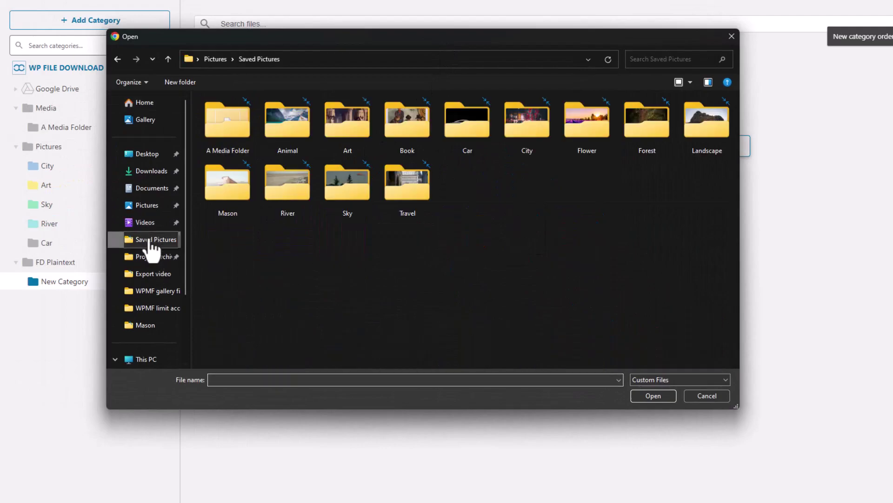
double_click(233, 136)
drag(322, 176, 706, 127)
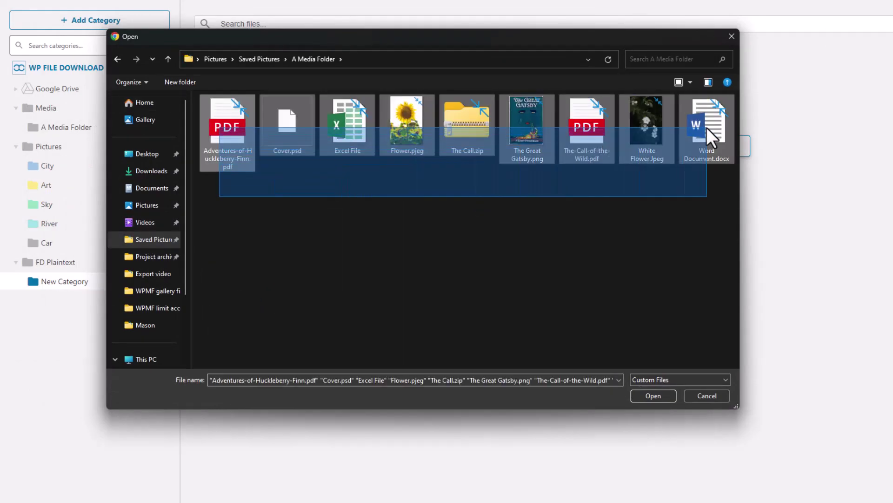
click(652, 395)
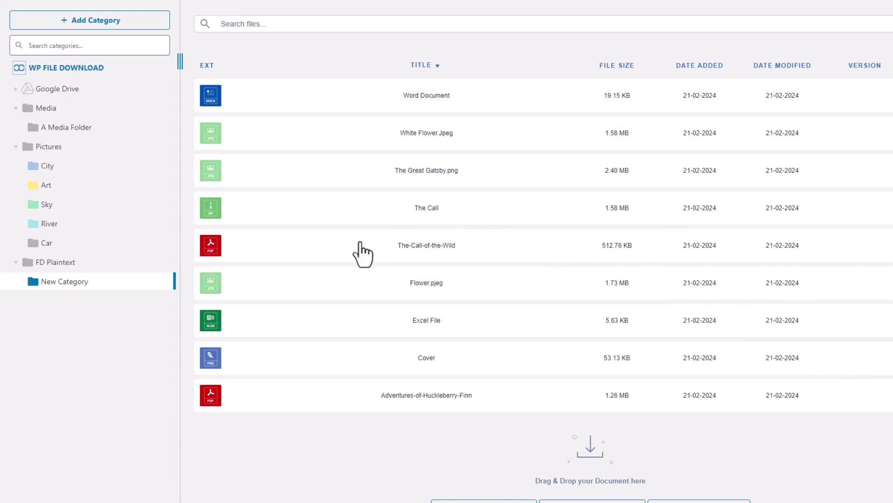
drag(361, 253, 382, 81)
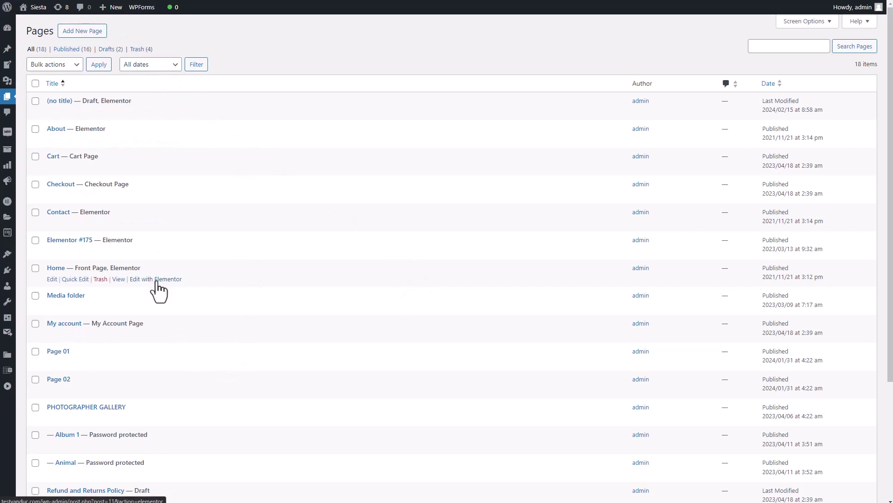
Open the Home page from the Pages list with Edit with Elementor.
click(158, 279)
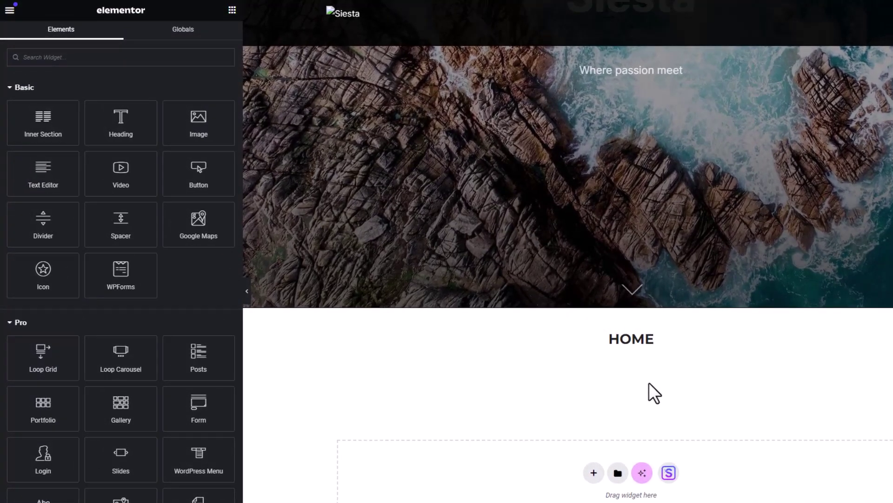
Search widgets for 'File Dow', drop a WP File Download Category widget, and insert New Category.
click(160, 63)
text(Fi)
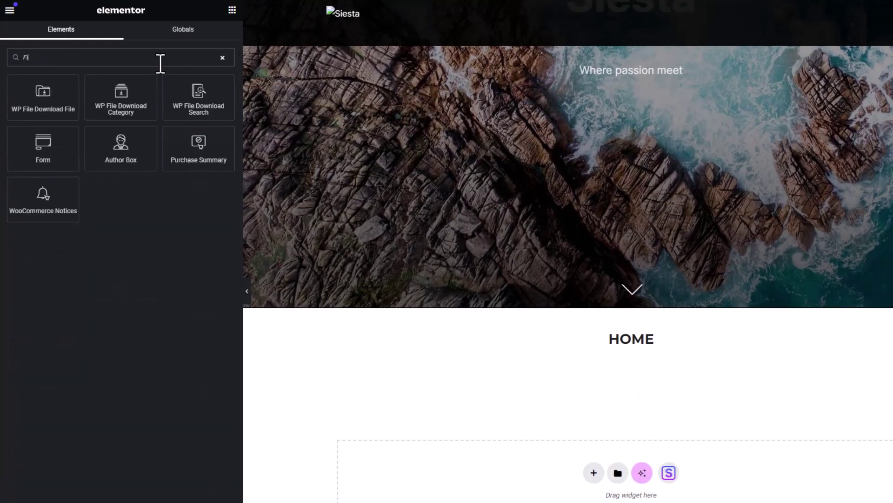
text(le Dow)
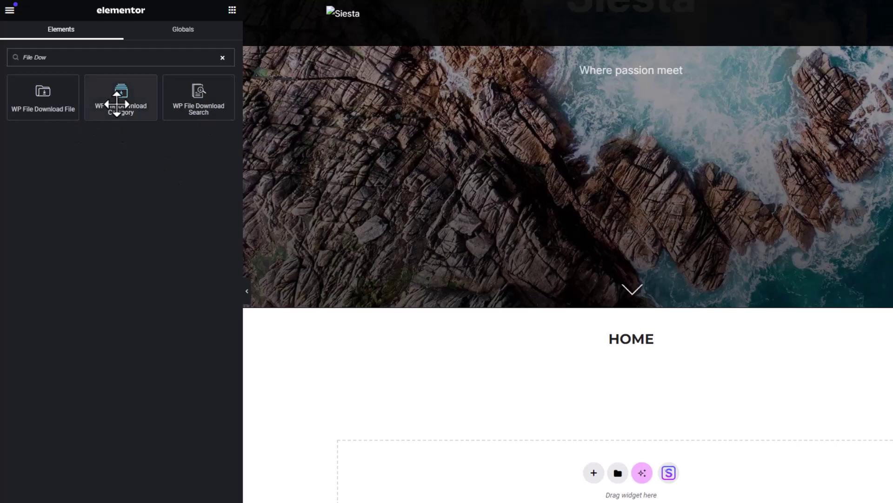
drag(121, 94, 620, 477)
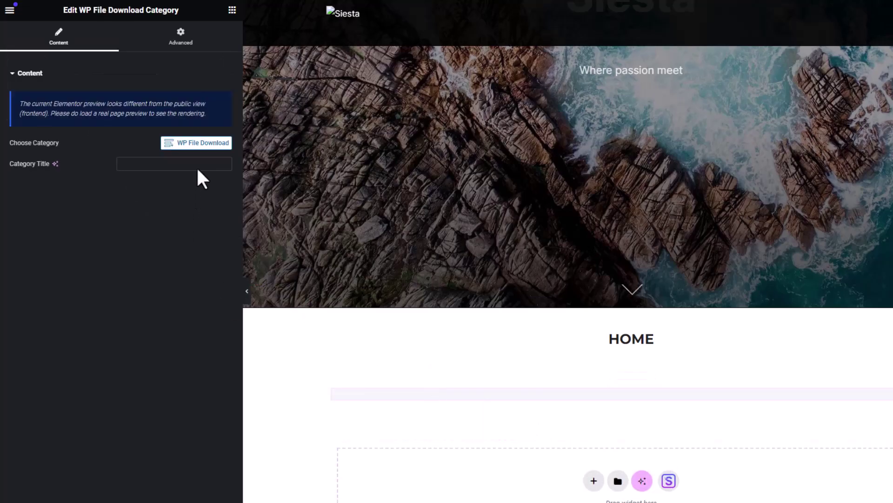
click(195, 143)
click(86, 288)
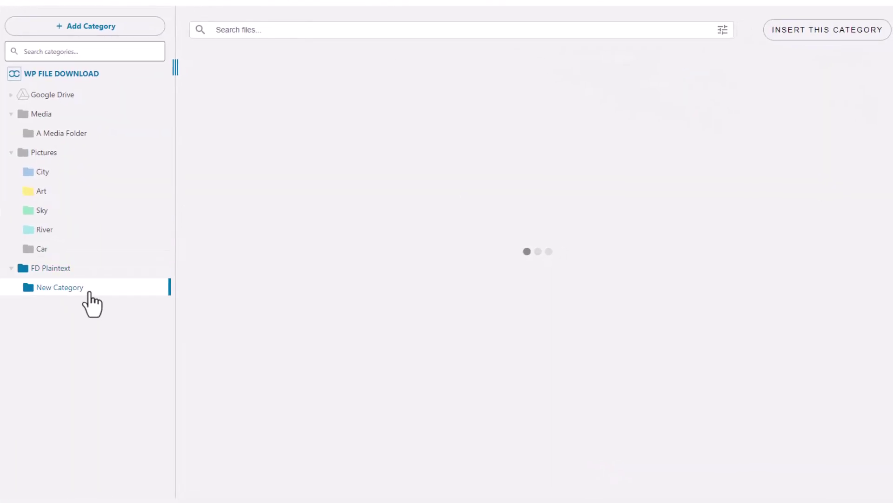
click(830, 29)
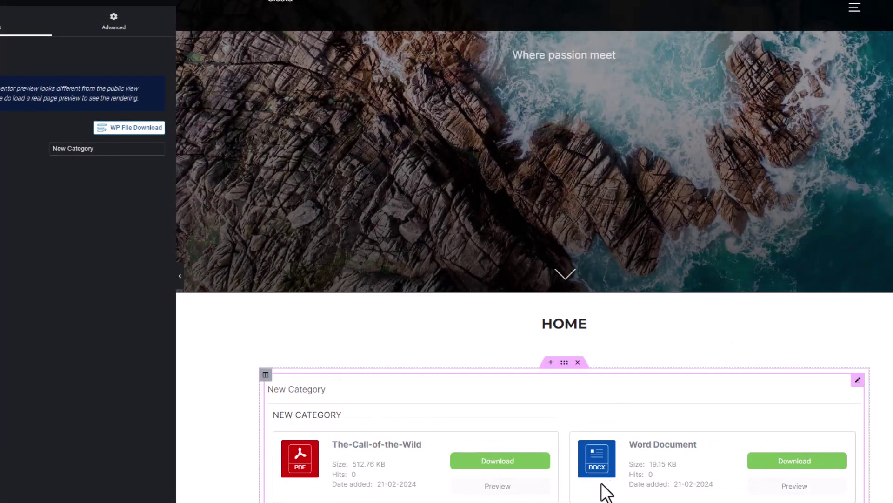
Preview the White Flower image on the live Home page, then download White Flower.Jpeg.
scroll(612, 481, down, 5)
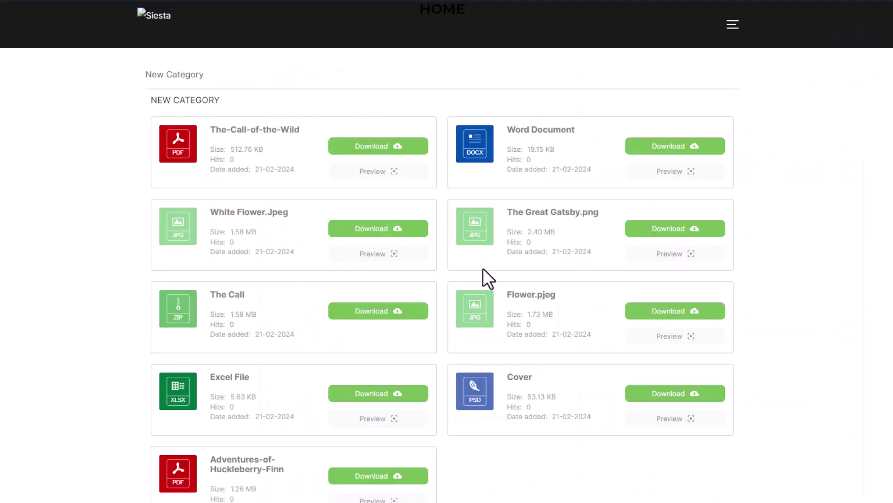
click(391, 259)
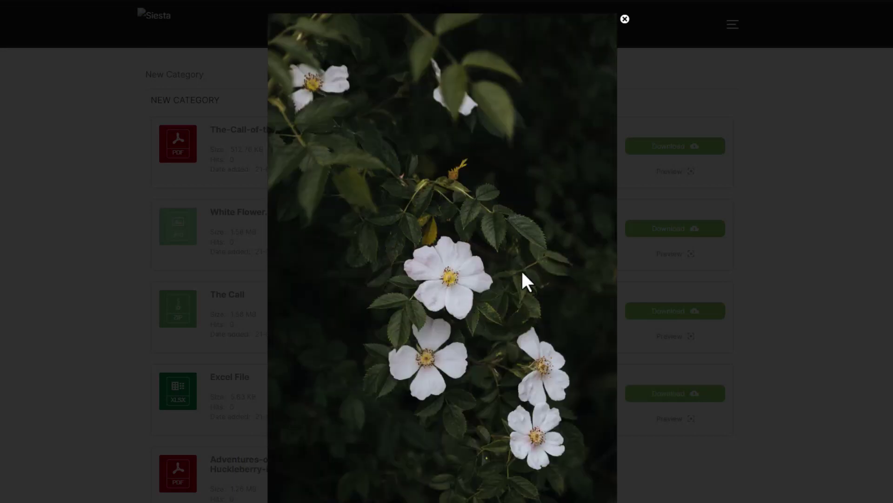
click(637, 255)
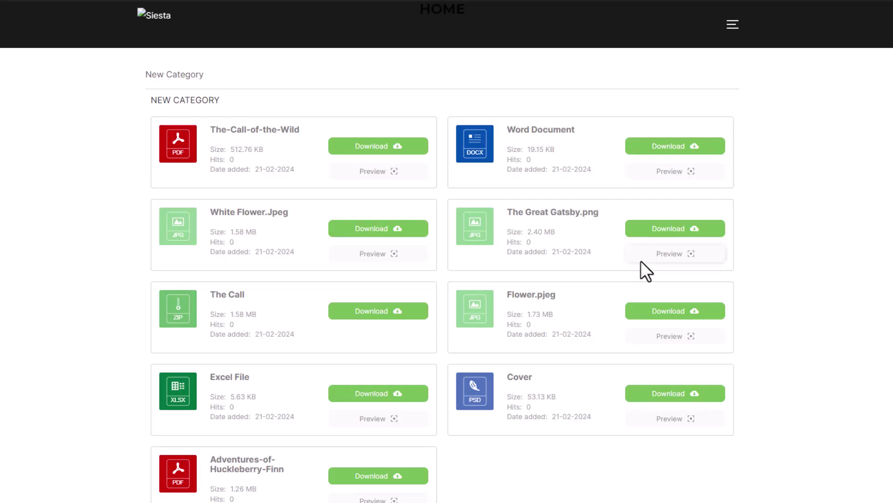
click(401, 235)
key(Return)
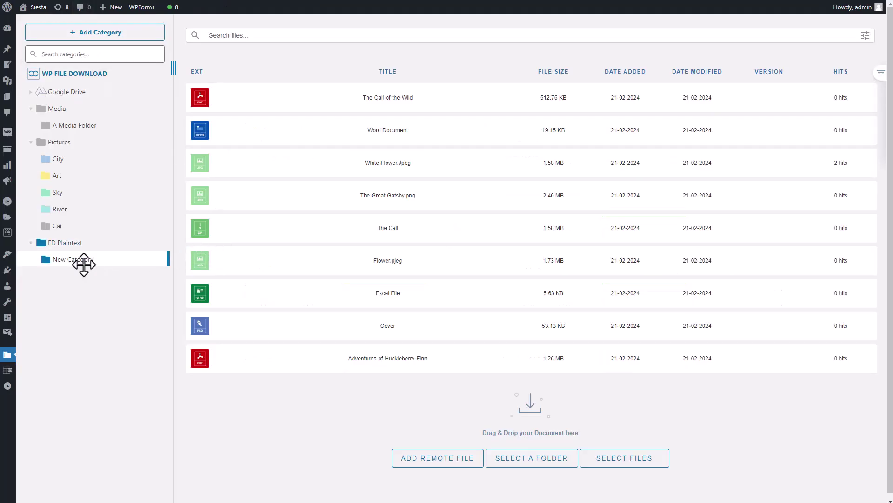
Open New Category's Edit Category settings, choose the Ggd theme, and save settings.
right_click(84, 266)
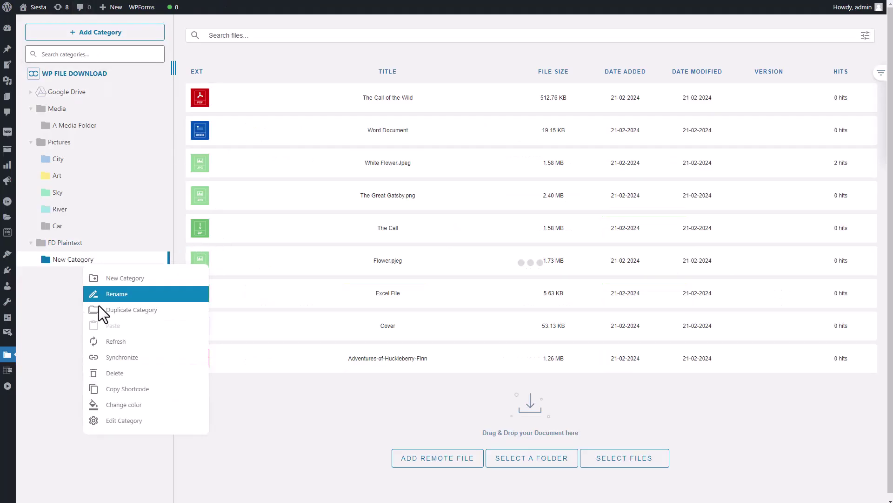
click(129, 421)
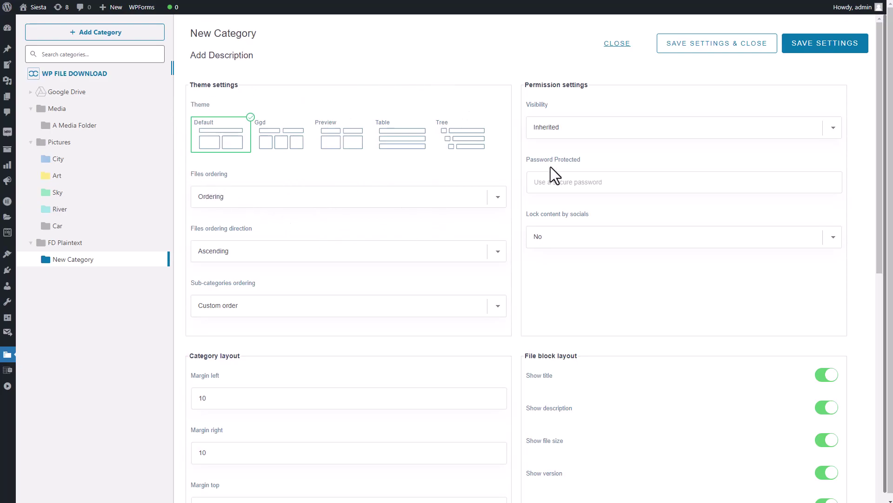
click(283, 138)
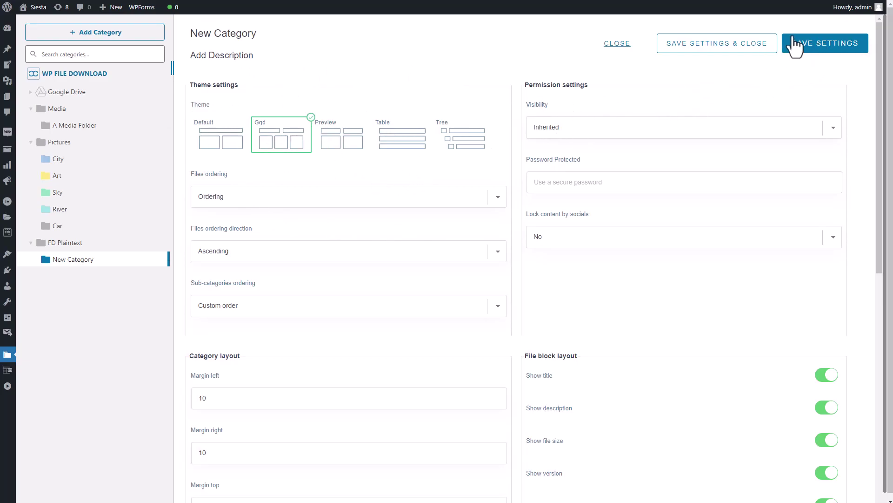
click(823, 49)
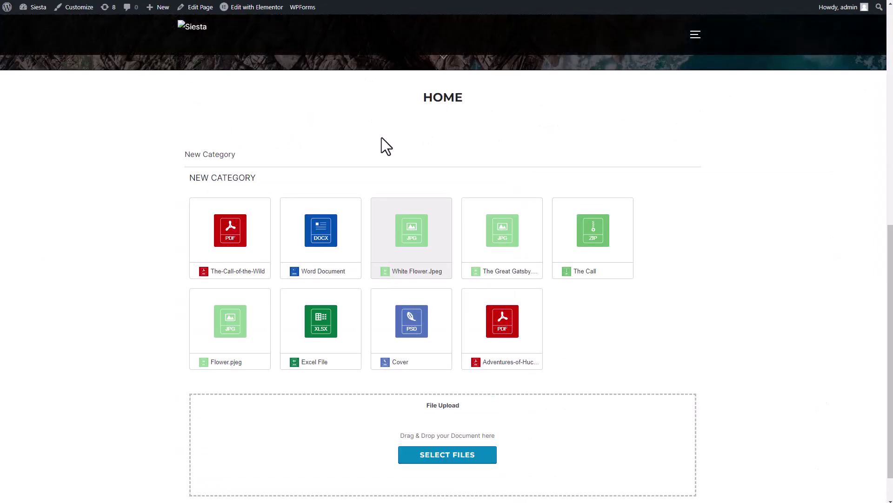
Scroll through the New Category files shown as a table on the Home page.
scroll(336, 118, down, 1)
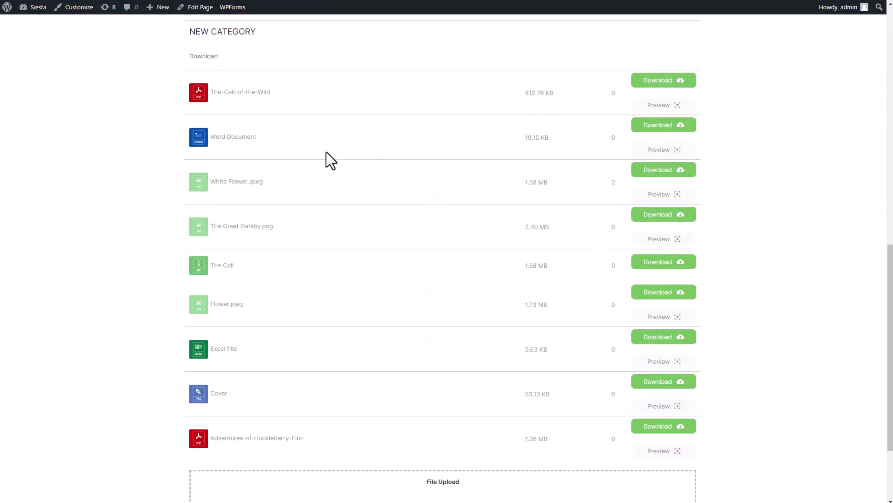
scroll(326, 152, down, 1)
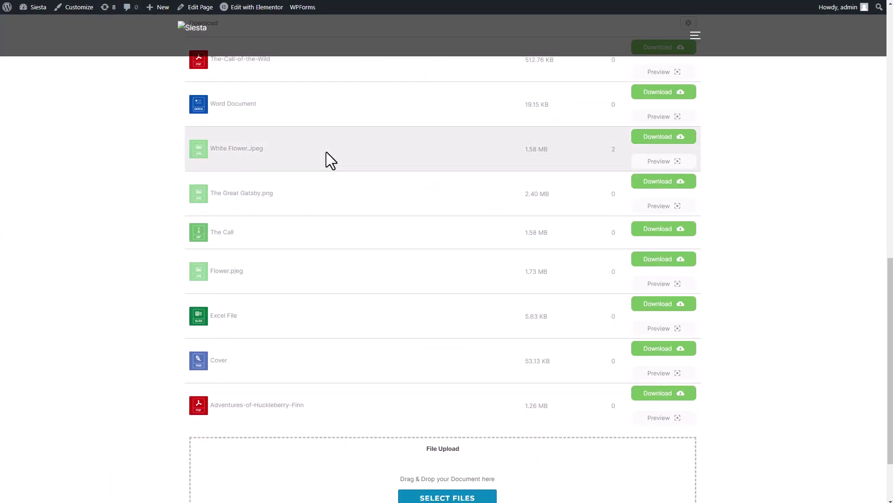
scroll(222, 219, up, 1)
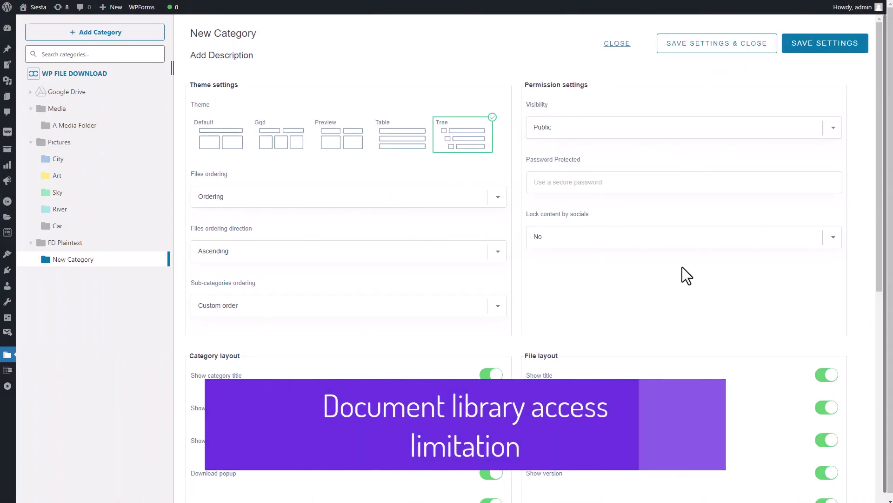
Make New Category private, granting access to Shop manager, Editor and Customer roles.
click(616, 136)
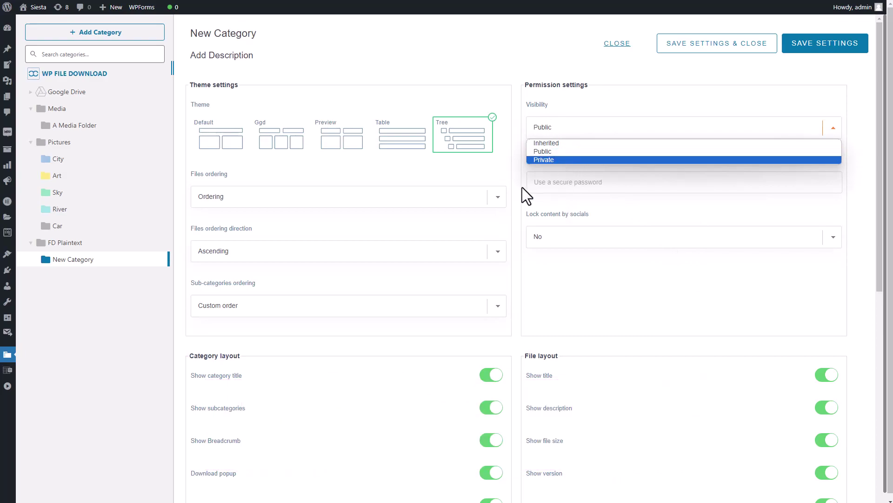
click(557, 160)
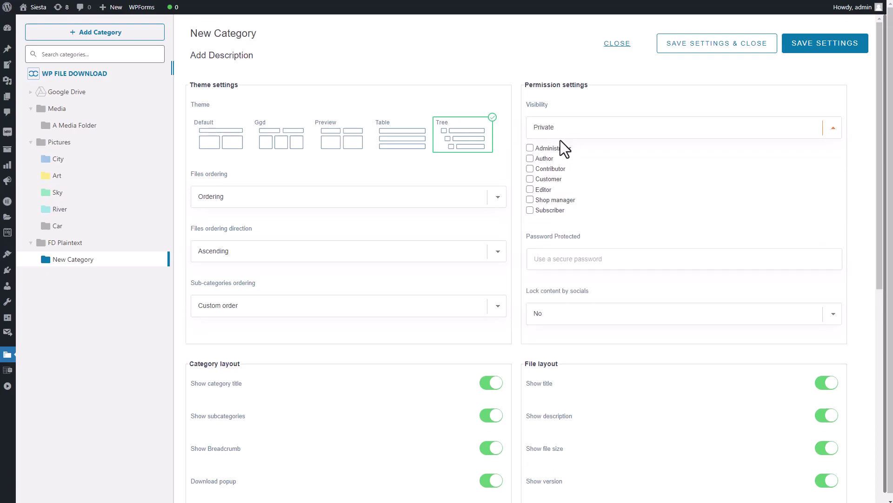
click(534, 200)
click(535, 189)
click(537, 179)
Switch New Category visibility to Inherited and fill in its saved password.
click(634, 133)
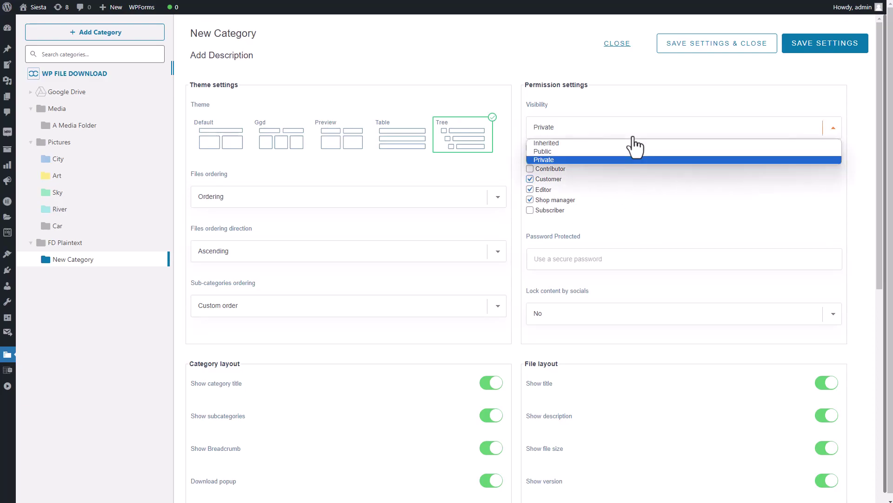
click(595, 142)
click(567, 186)
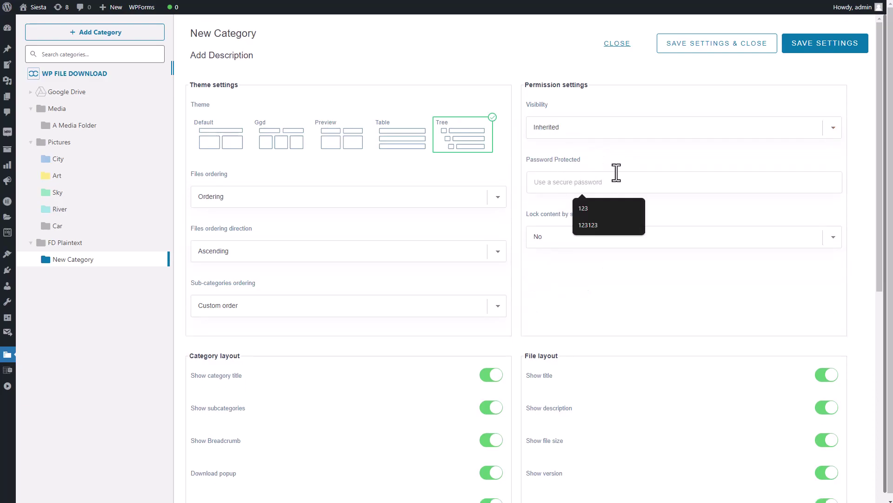
click(606, 207)
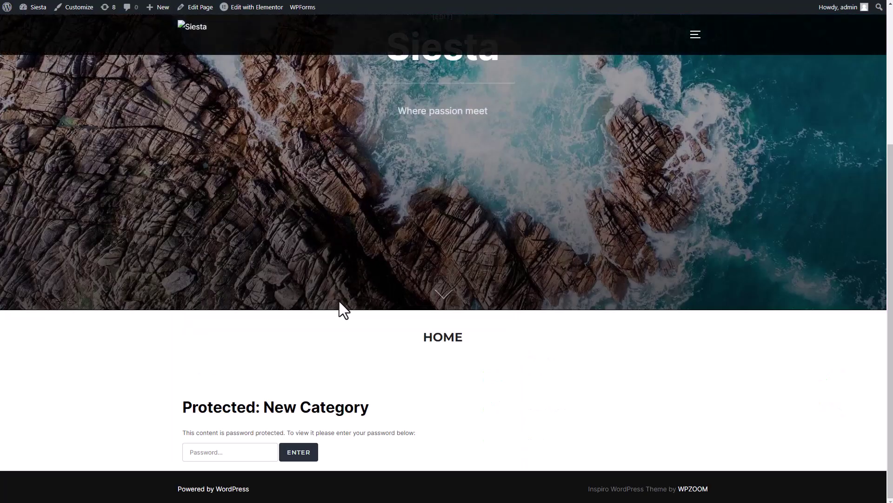
Enter the category password on the protected Home page and browse the unlocked file list.
click(227, 452)
text(123)
key(Return)
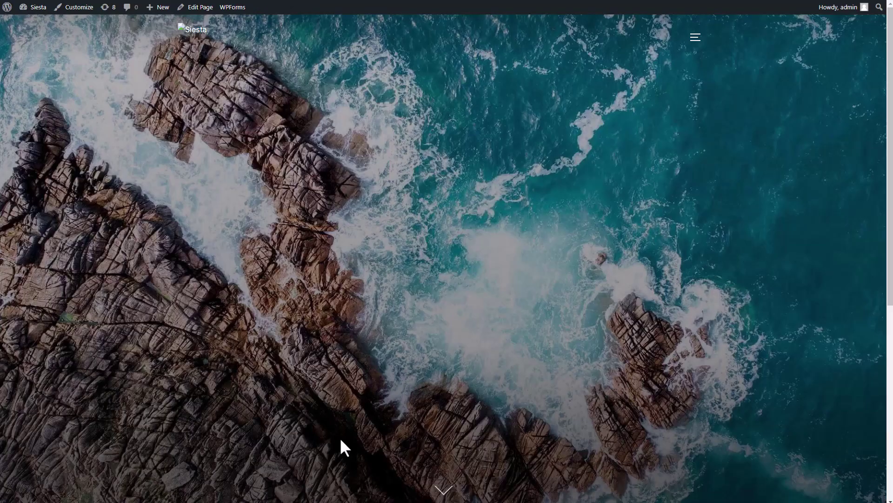
scroll(353, 426, down, 2)
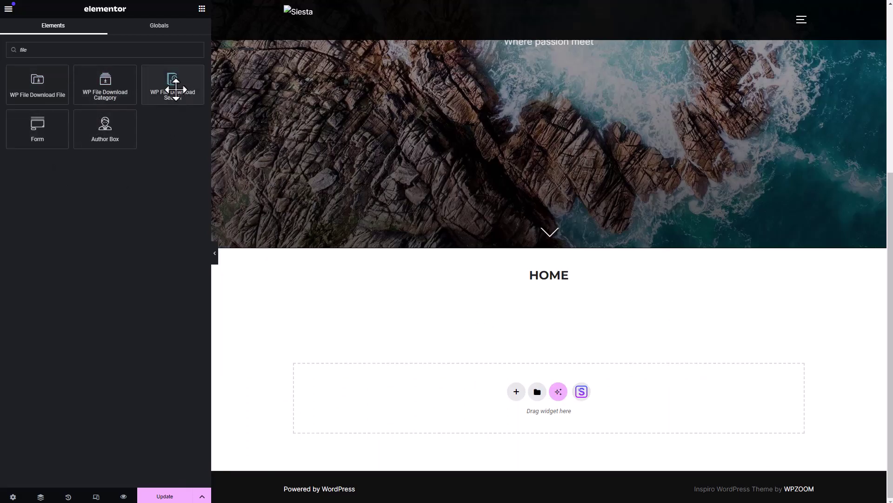
Place the WP File Download Search widget, then search the live page for '1' and browse results.
drag(174, 84, 587, 356)
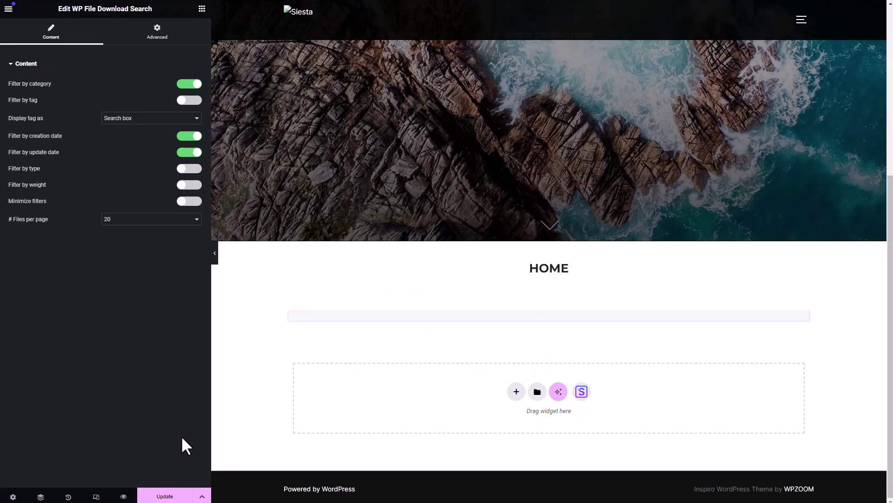
click(125, 496)
click(415, 375)
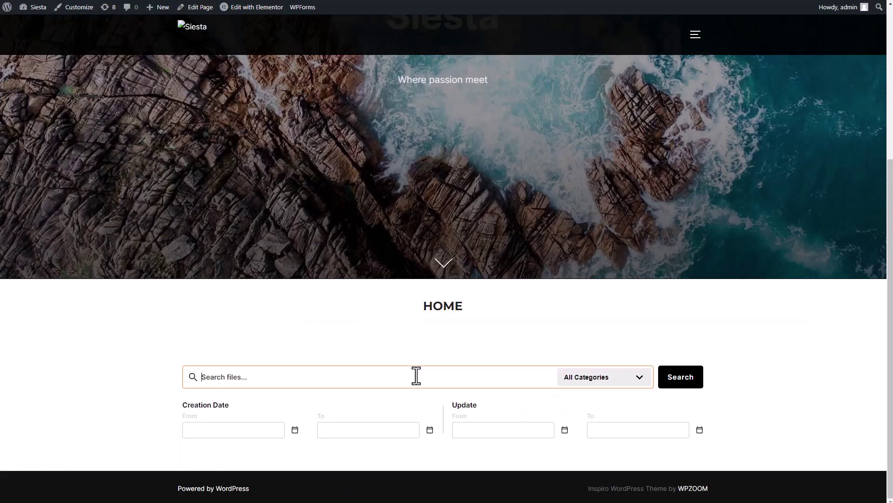
text(1)
scroll(415, 375, down, 8)
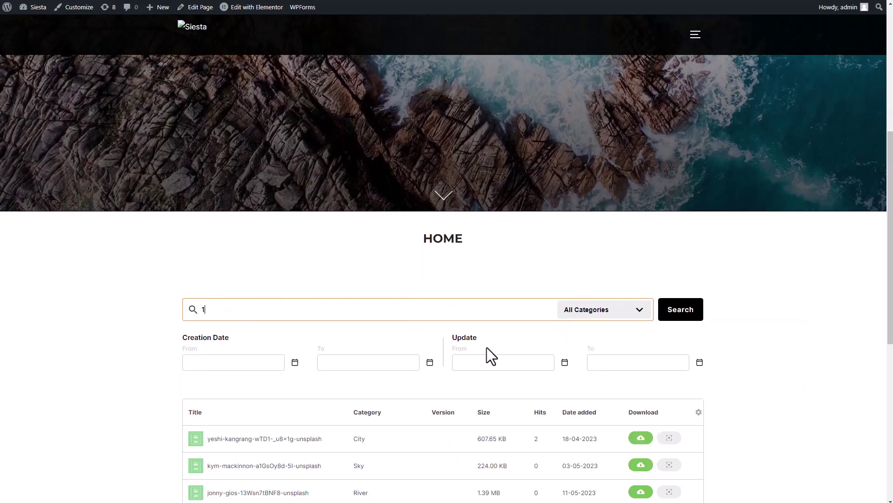
scroll(434, 241, down, 1)
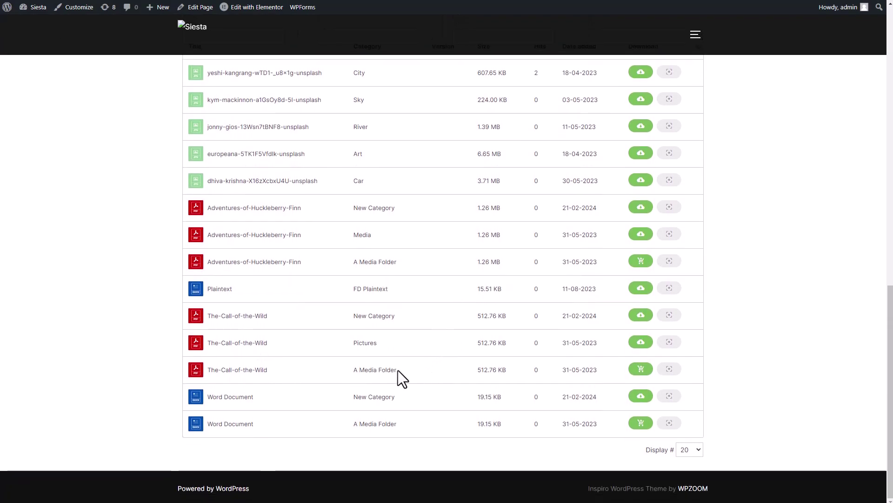
scroll(264, 327, up, 3)
scroll(391, 333, up, 1)
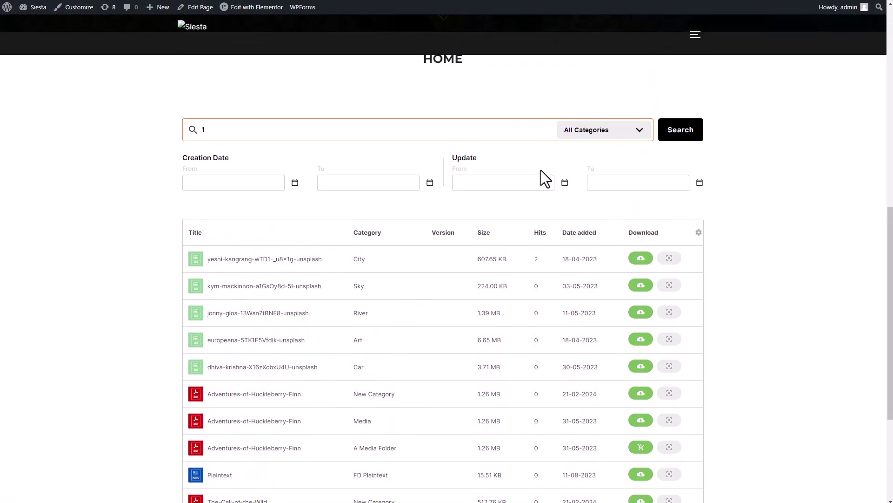
Filter the file search to the A Media Folder category and run it.
click(613, 136)
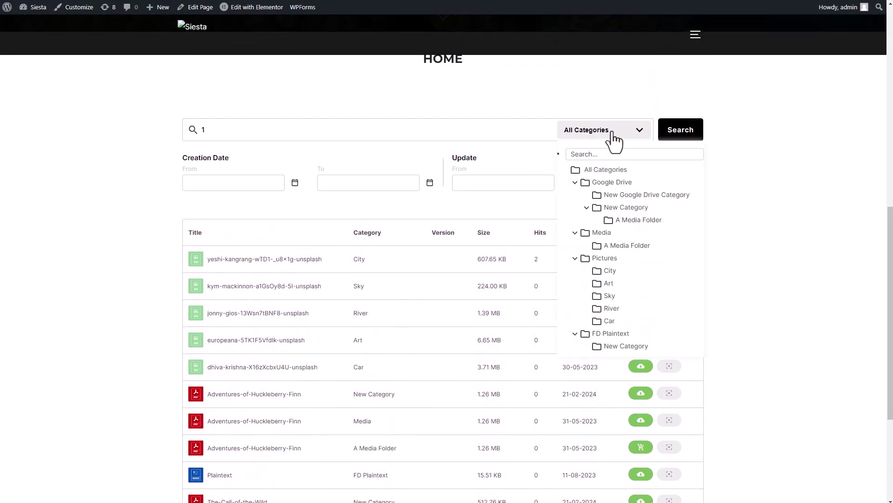
click(629, 246)
click(684, 134)
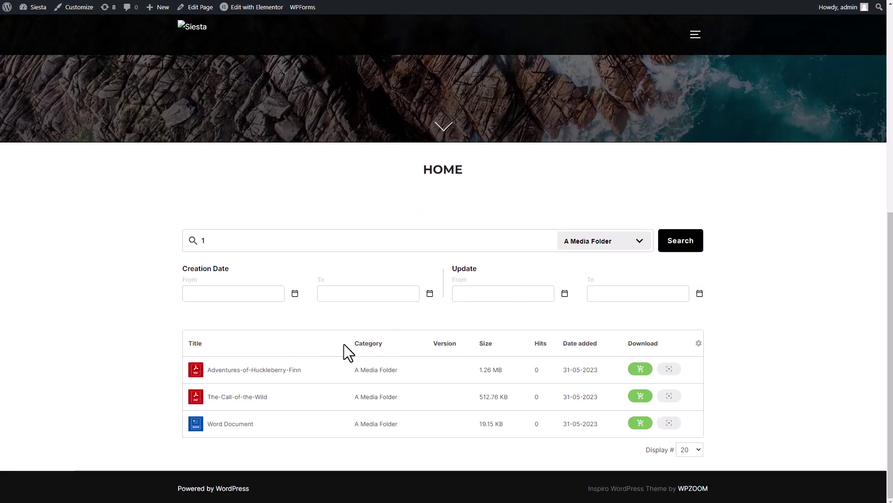
Set the Creation Date From filter to 15 February 2024, leaving other date fields empty.
click(264, 292)
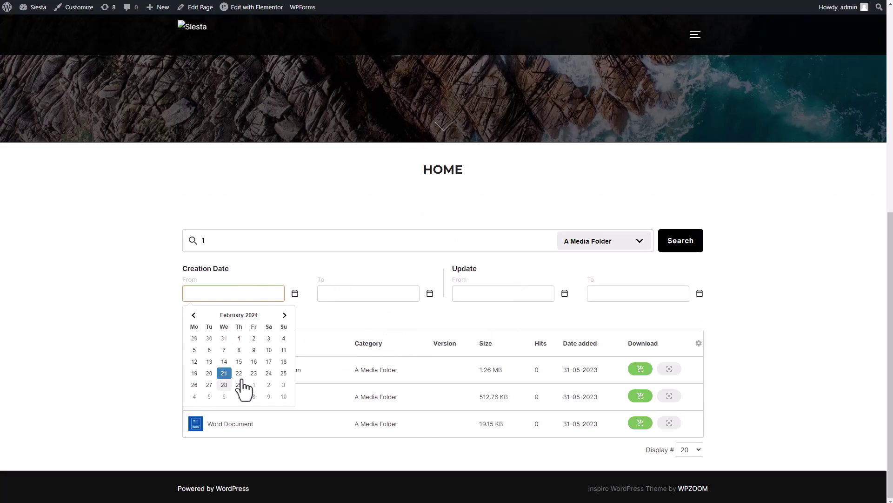
click(240, 361)
click(377, 294)
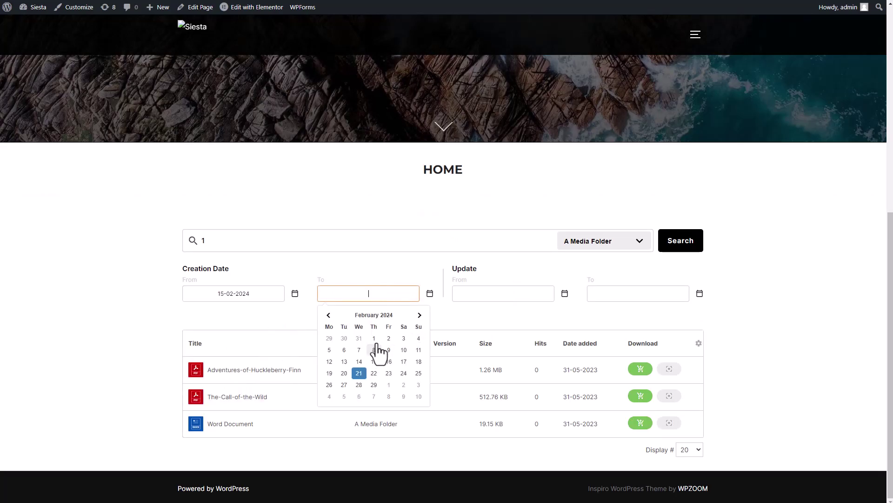
click(514, 295)
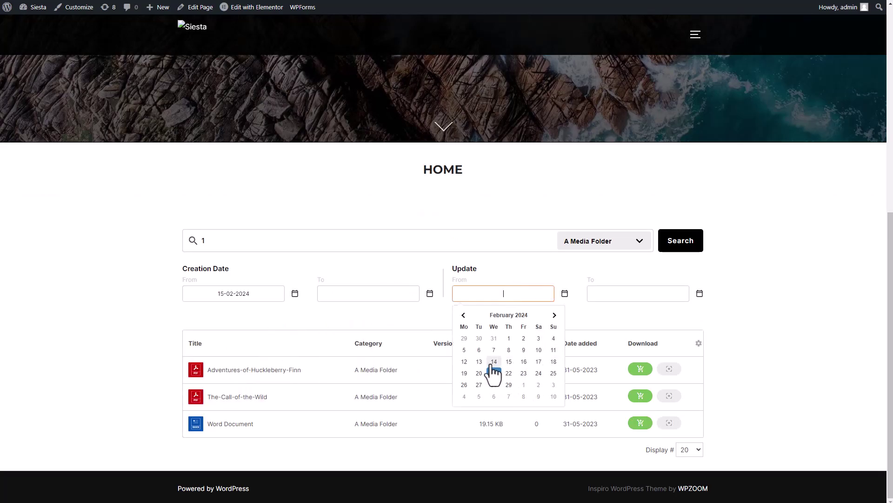
click(749, 347)
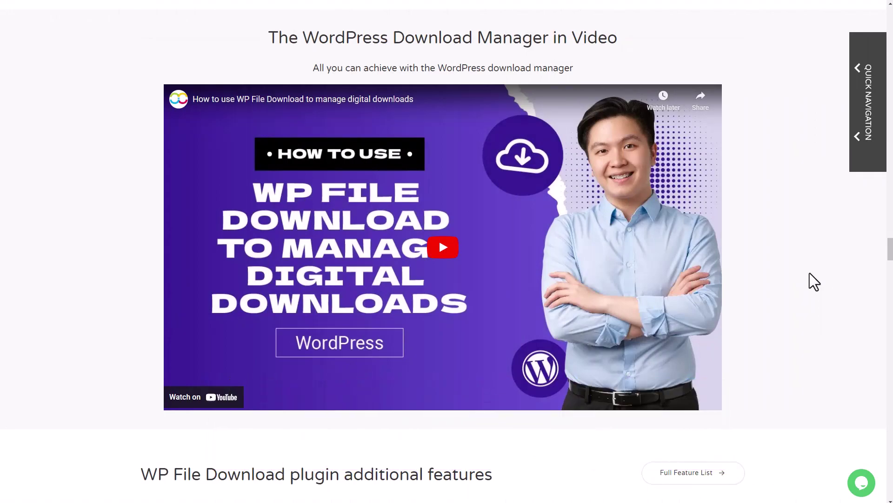
scroll(811, 286, down, 10)
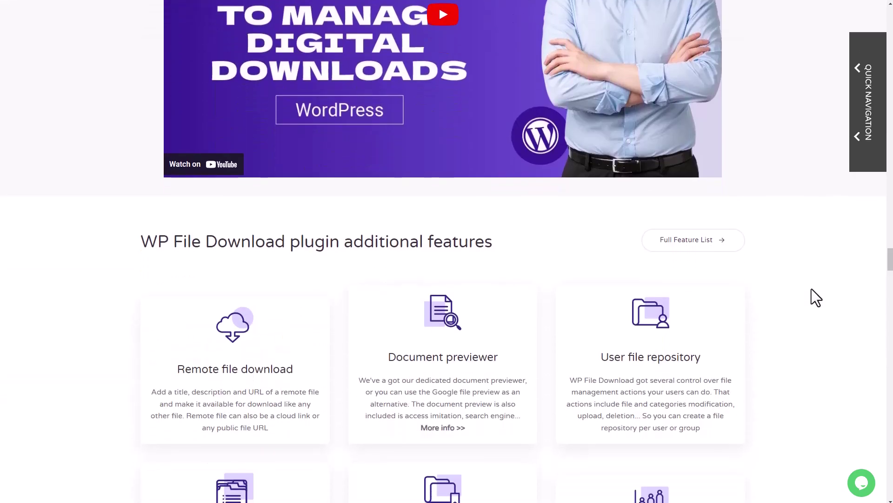
scroll(488, 216, down, 20)
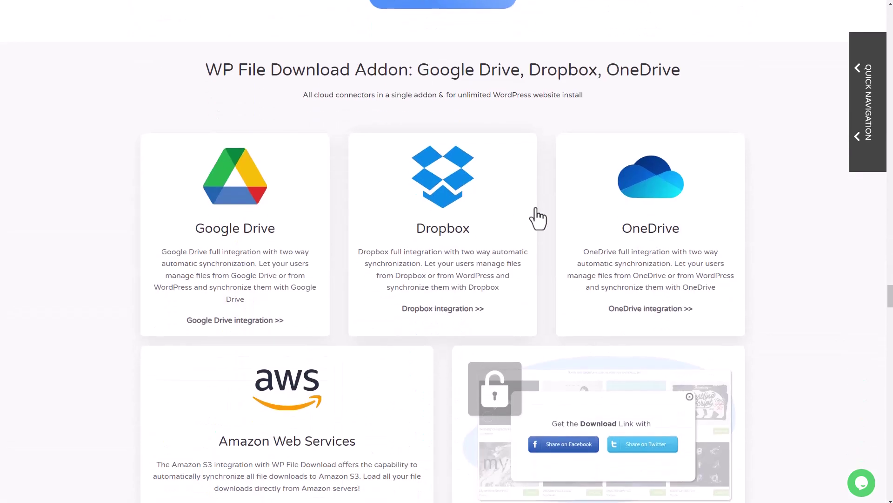
scroll(551, 359, down, 20)
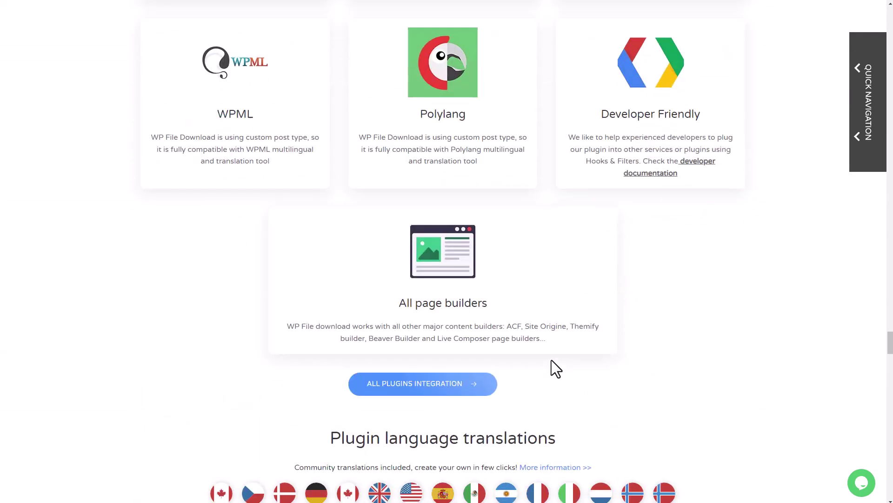
scroll(551, 360, down, 10)
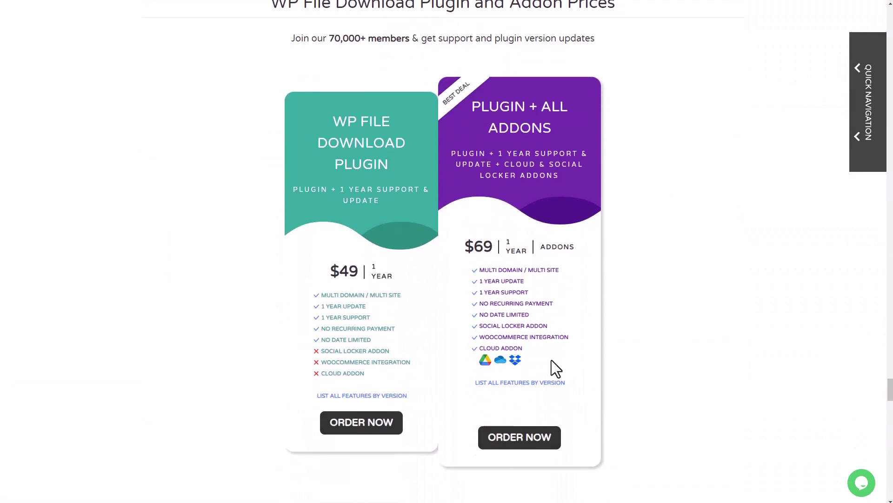